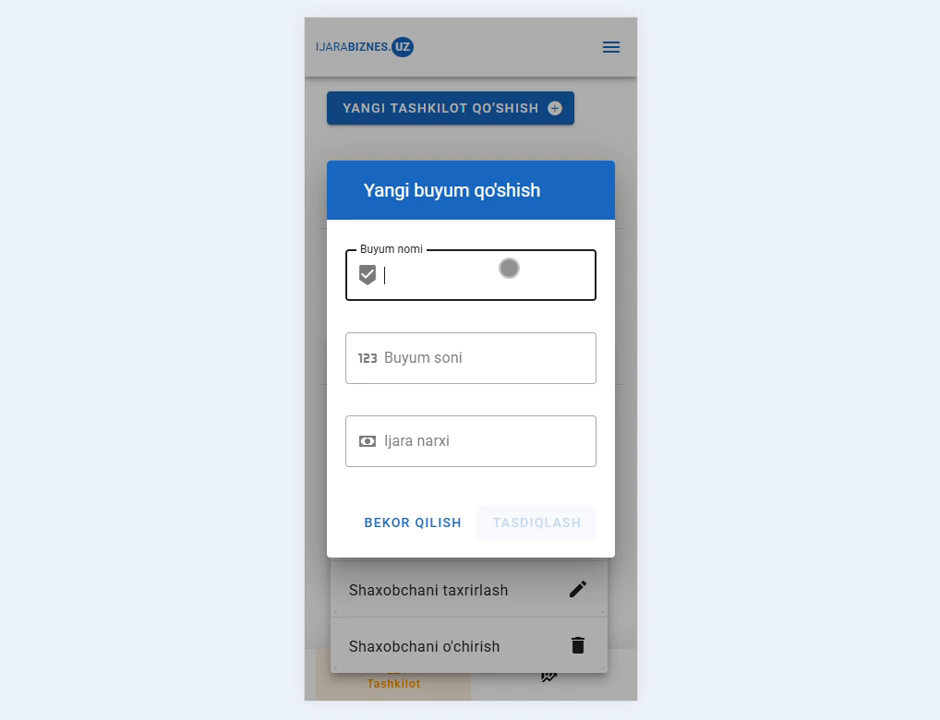
- Add warehouse item 'Lesa 1.0' to Qoqonboy with quantity 15 and rental price 1500
type("Lesa")
type("1.0")
key("Tab")
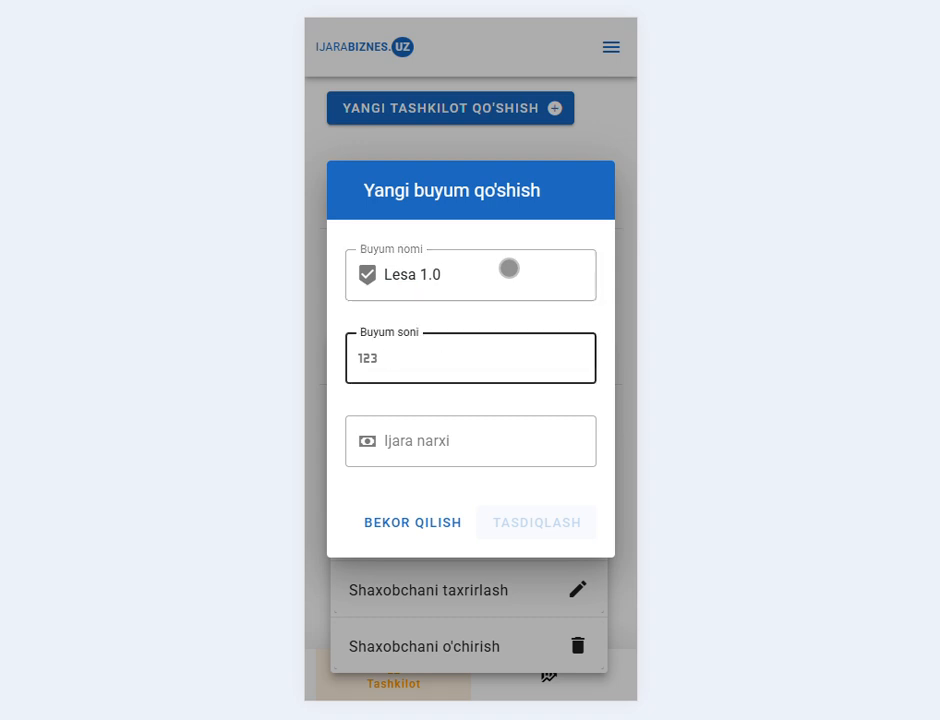
type("15")
key("Tab")
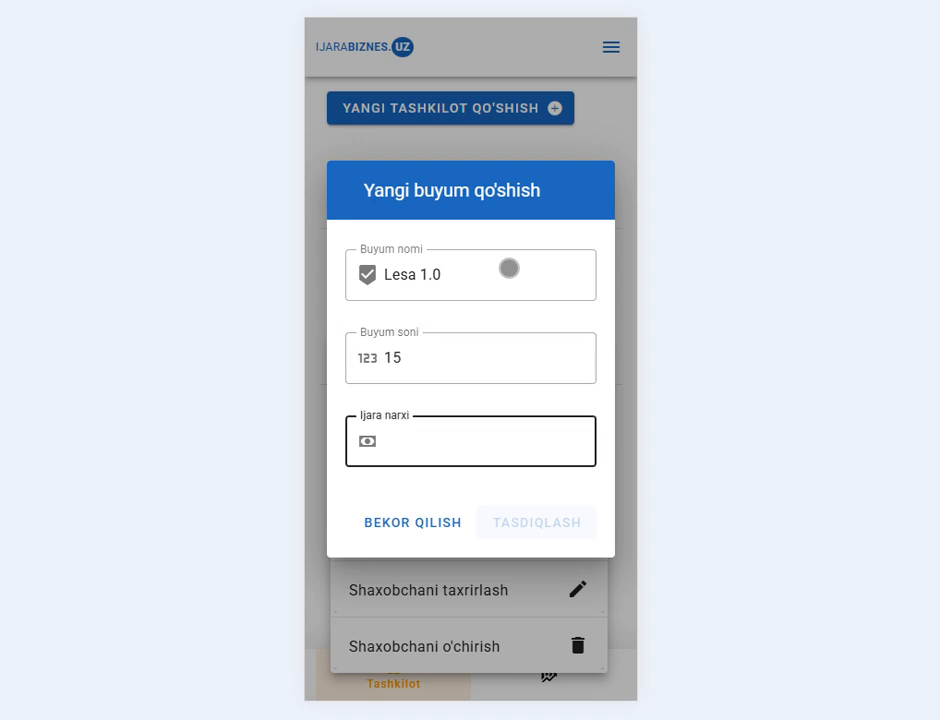
type("1500")
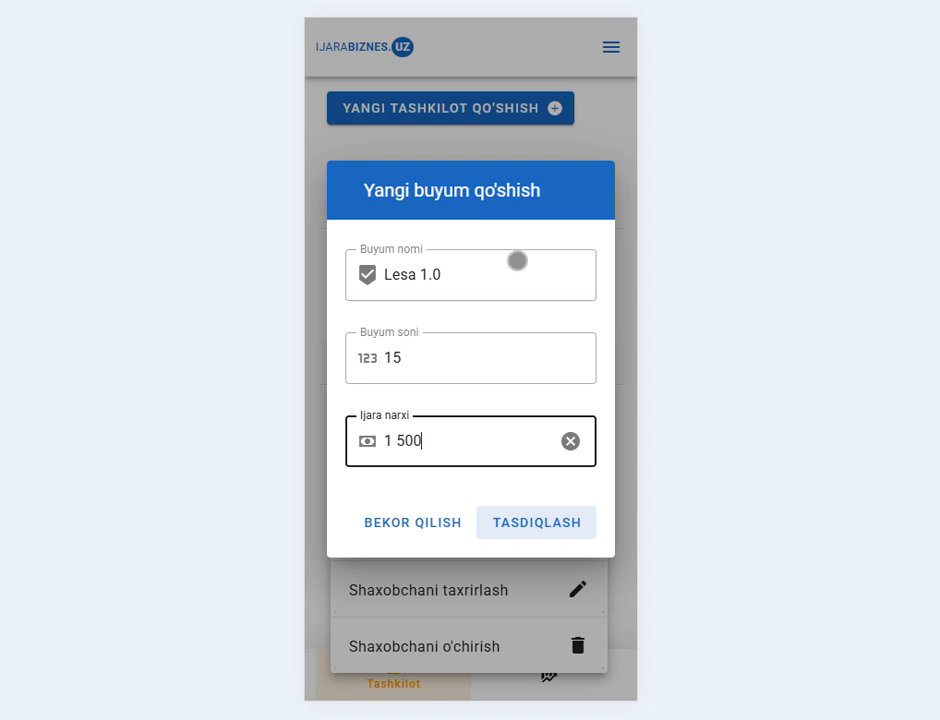
left_click(560, 524)
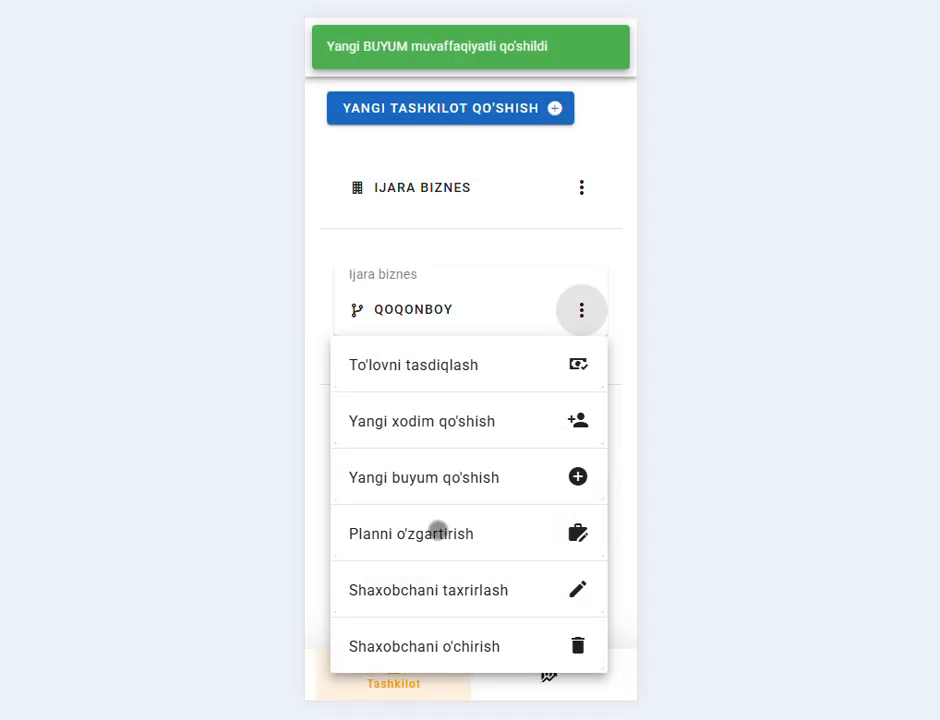
left_click(453, 256)
- Open the Qoqonboy branch, expand its warehouse items, and open Lesa 1.0 for editing
left_click(430, 313)
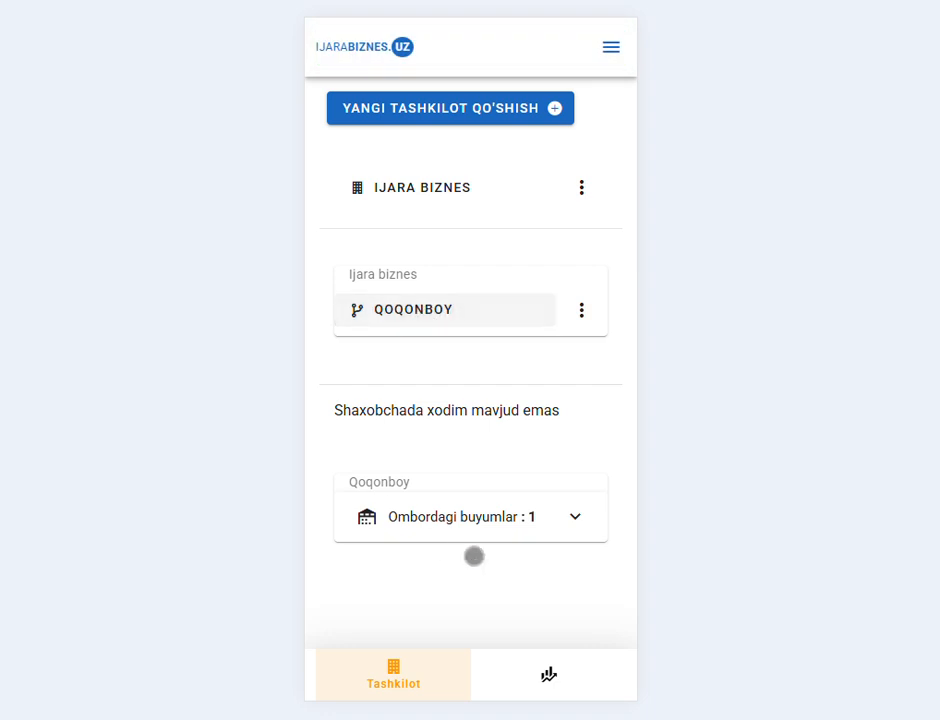
left_click(582, 515)
scroll(503, 501, "down", 1)
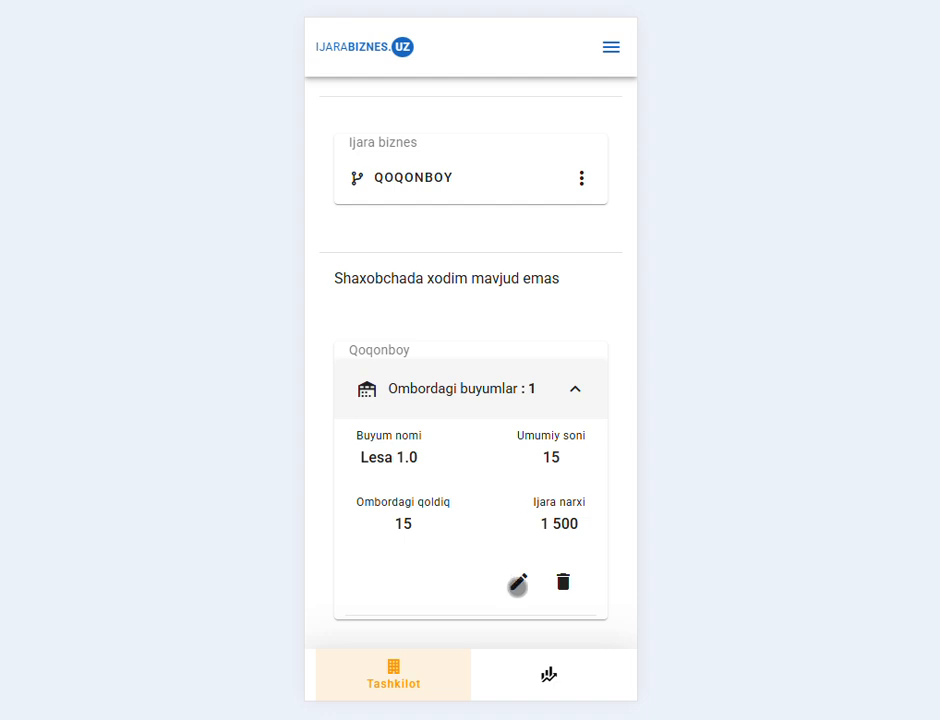
left_click(518, 581)
- Change Lesa 1.0 to quantity 20 and rental price 2000, and save it
left_click(456, 436)
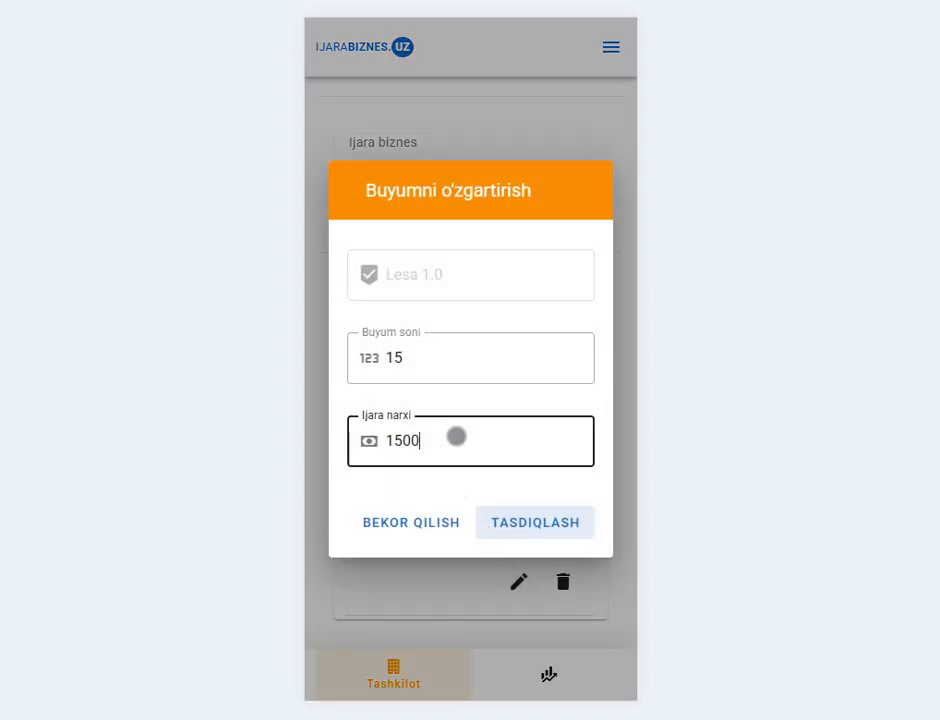
left_click(438, 353)
key("BackSpace")
key("BackSpace")
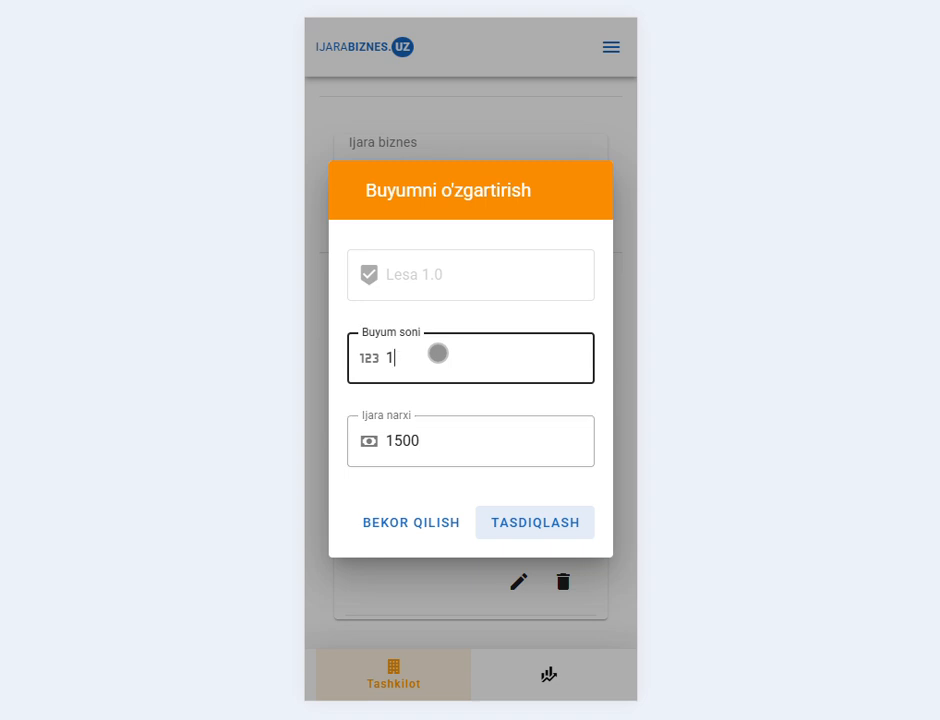
type("20")
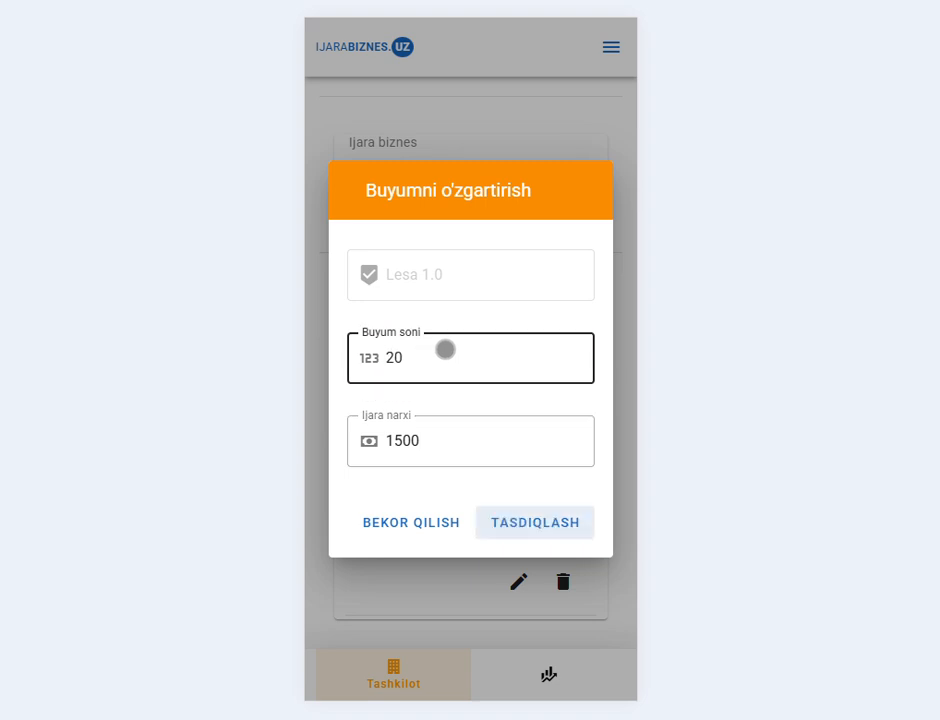
left_click(425, 451)
left_click(403, 443)
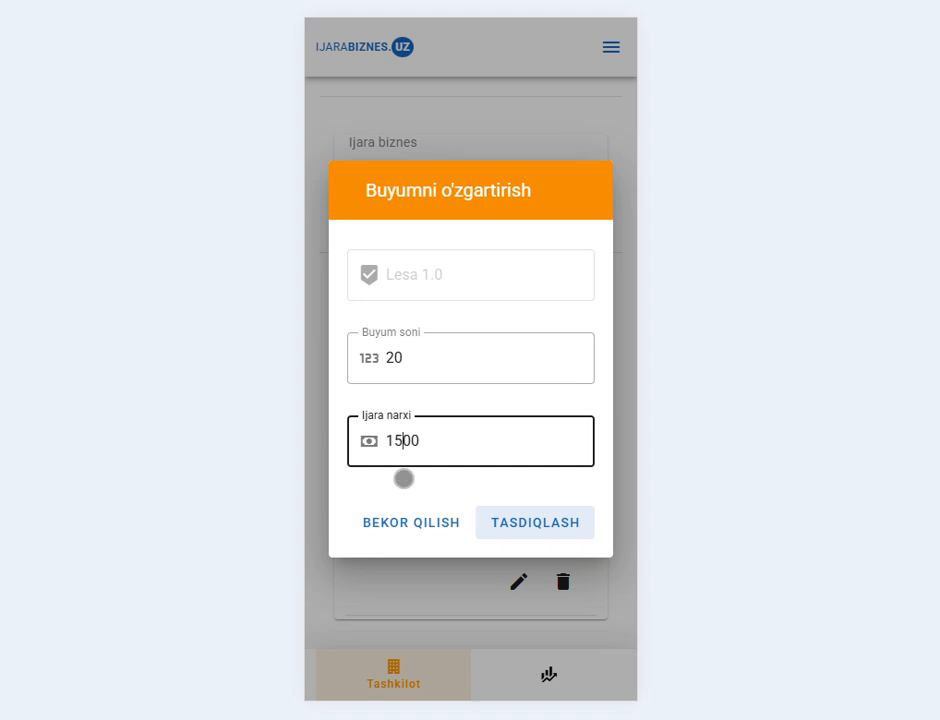
key("BackSpace")
key("BackSpace")
type("20")
left_click(535, 521)
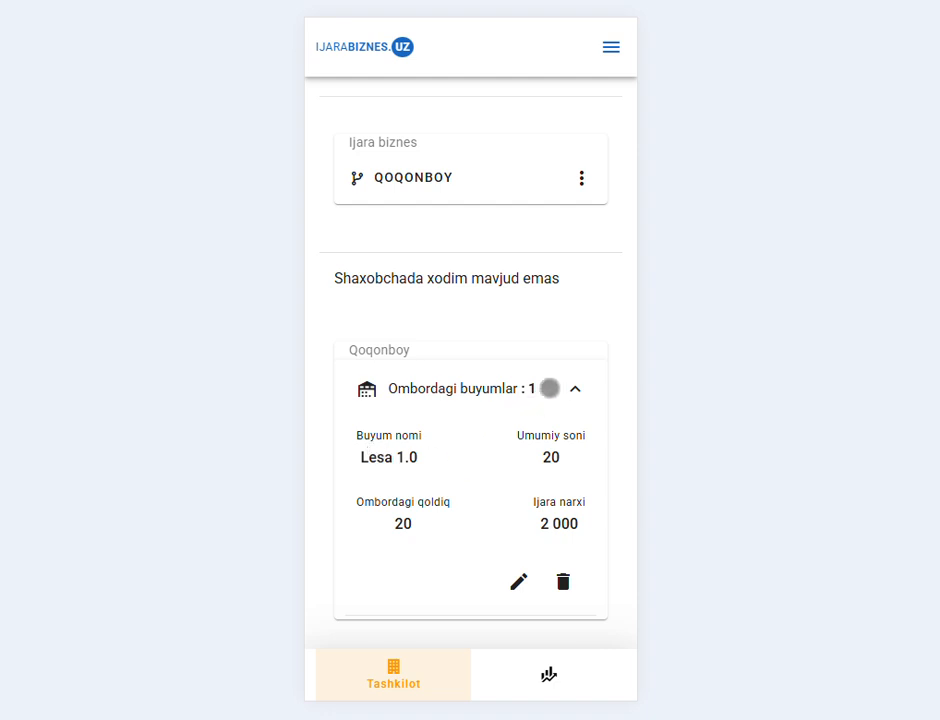
- Add warehouse item 'Lesa 1.75' with quantity 50 and rental price 2500
left_click(575, 386)
left_click(583, 196)
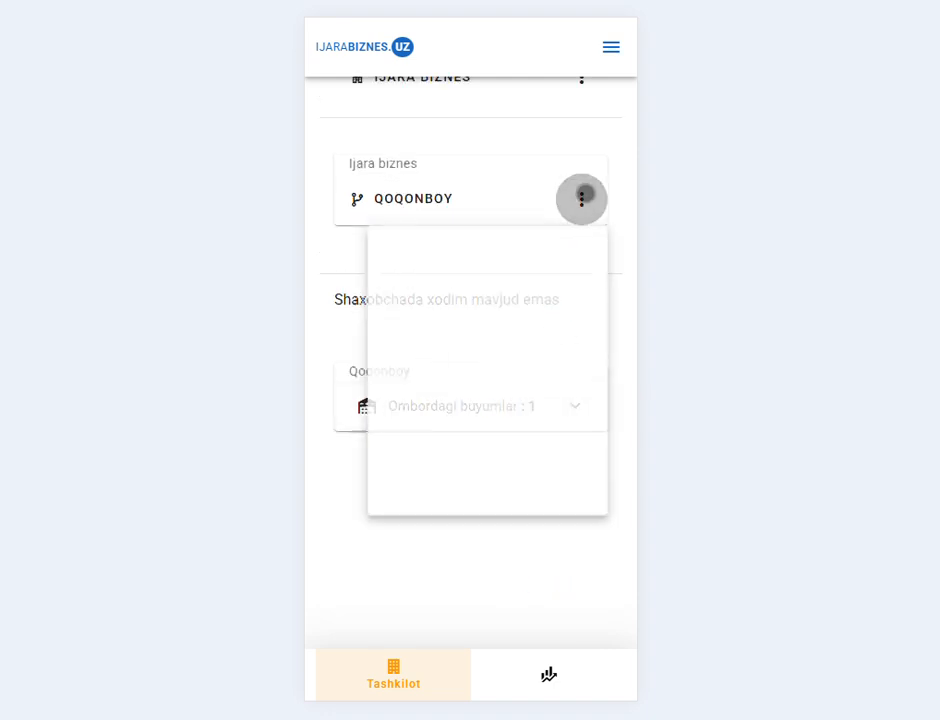
left_click(585, 371)
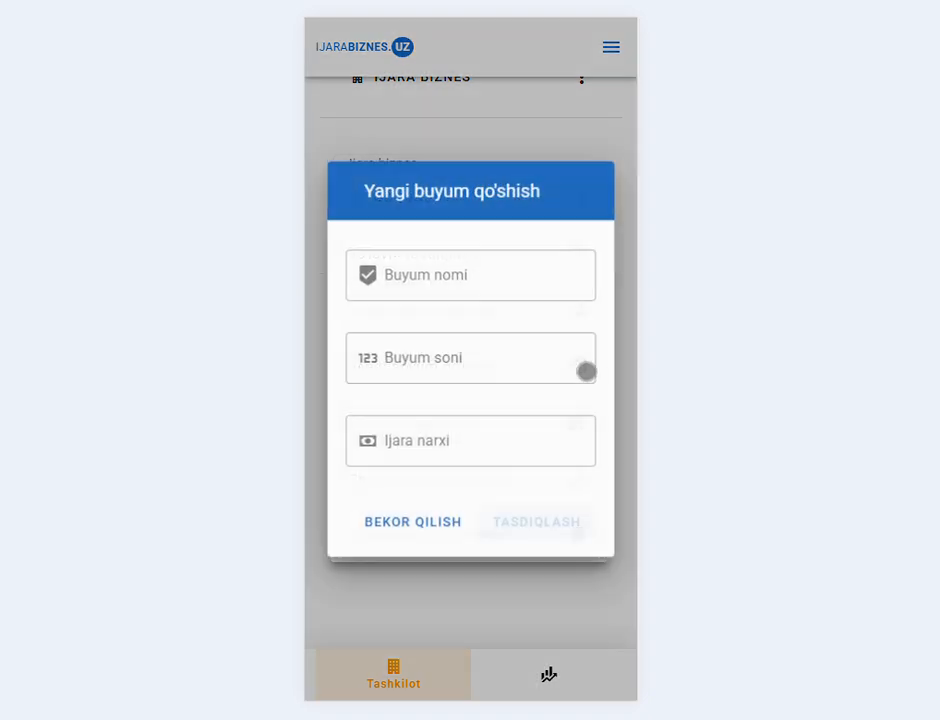
left_click(489, 279)
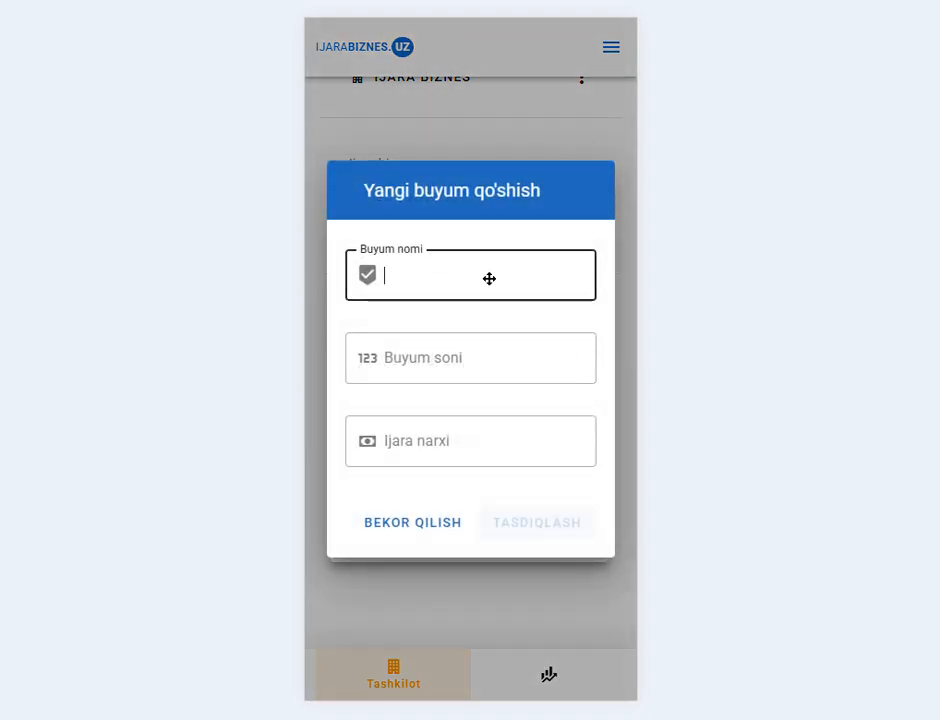
type("Lesa 1.75")
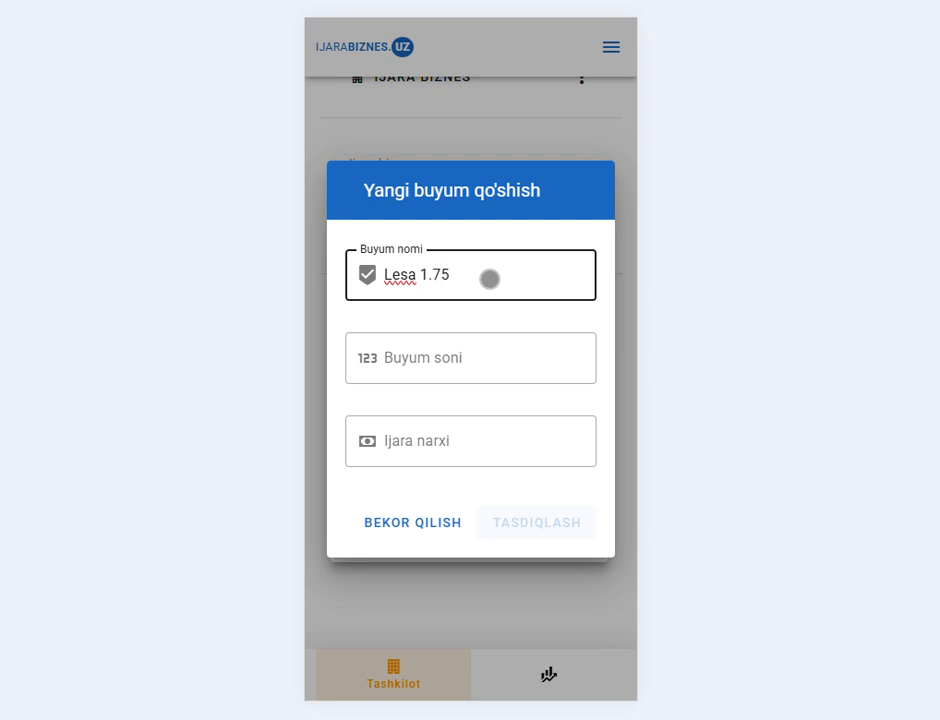
left_click(484, 357)
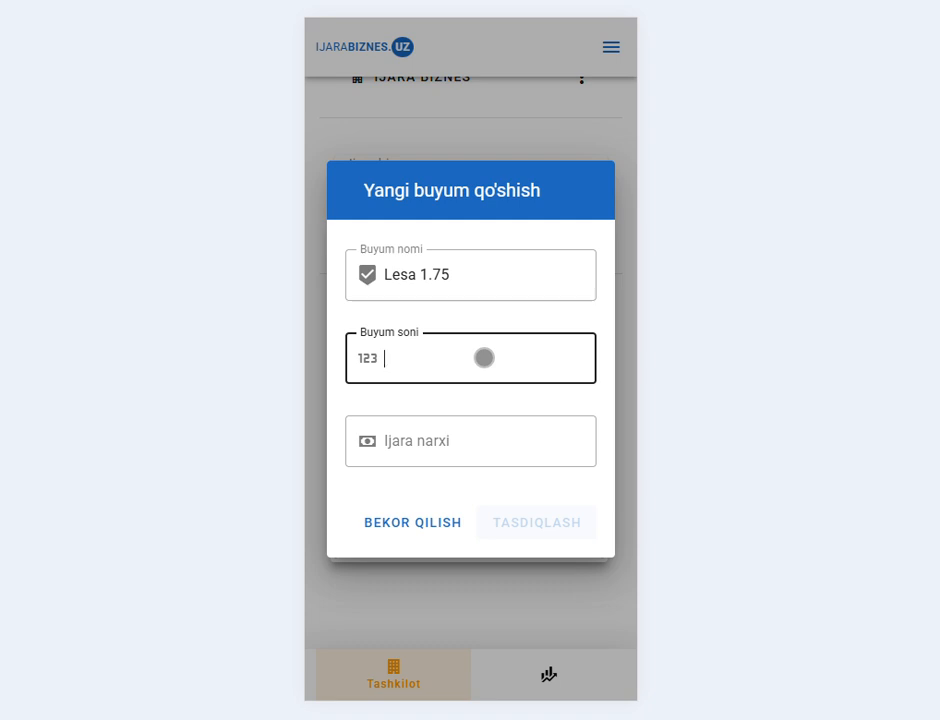
type("50")
key("Tab")
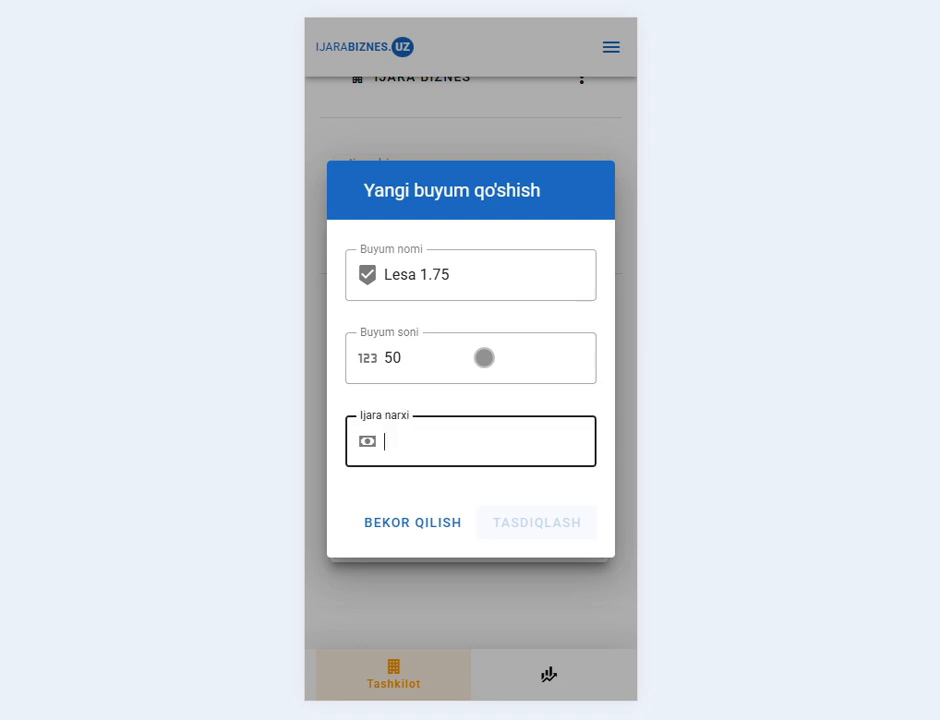
type("2500")
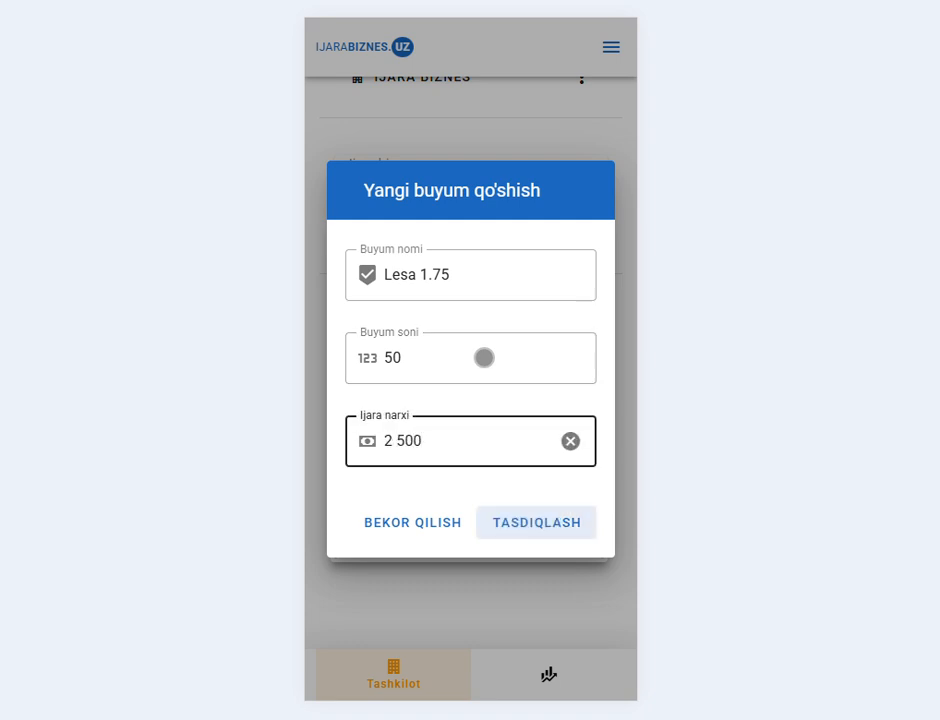
key("Return")
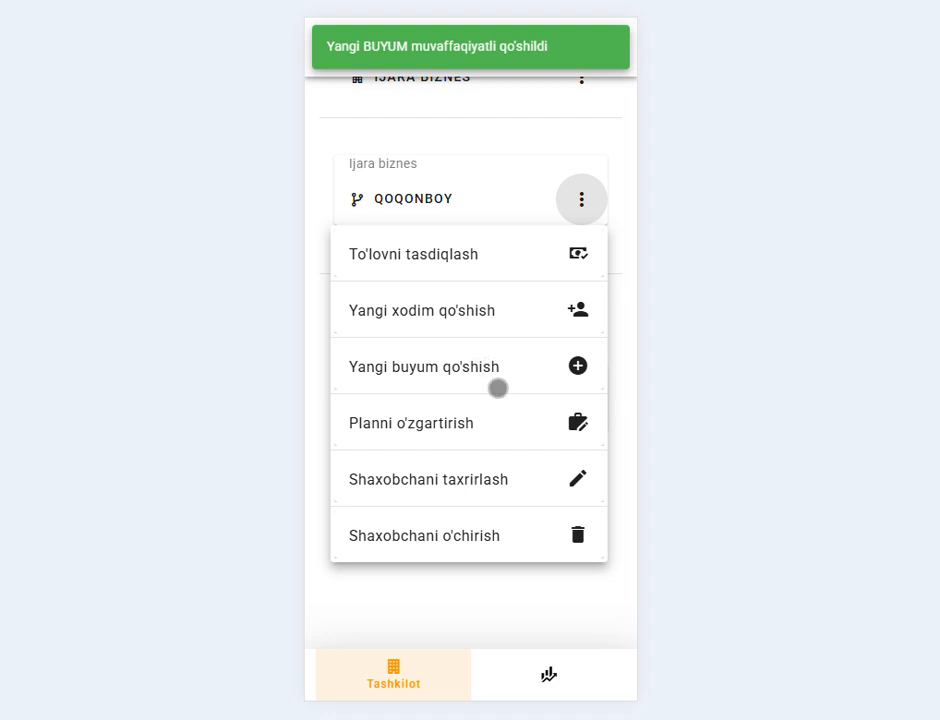
- Review both warehouse items, Lesa 1.0 and Lesa 1.75, then bring up the branch's actions menu
left_click(522, 634)
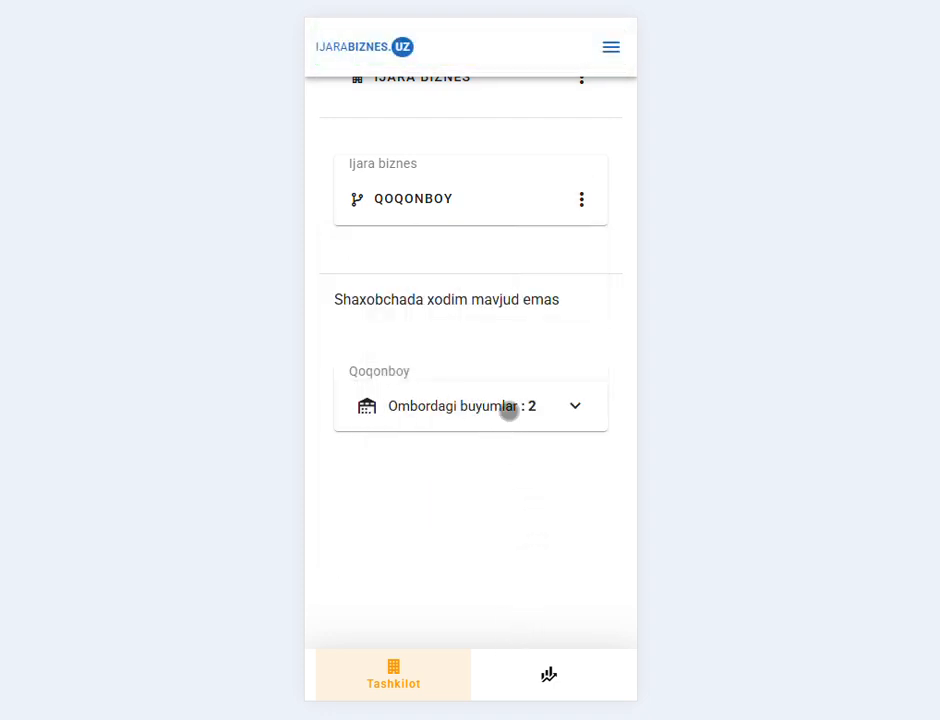
left_click(508, 407)
scroll(522, 470, "down", 3)
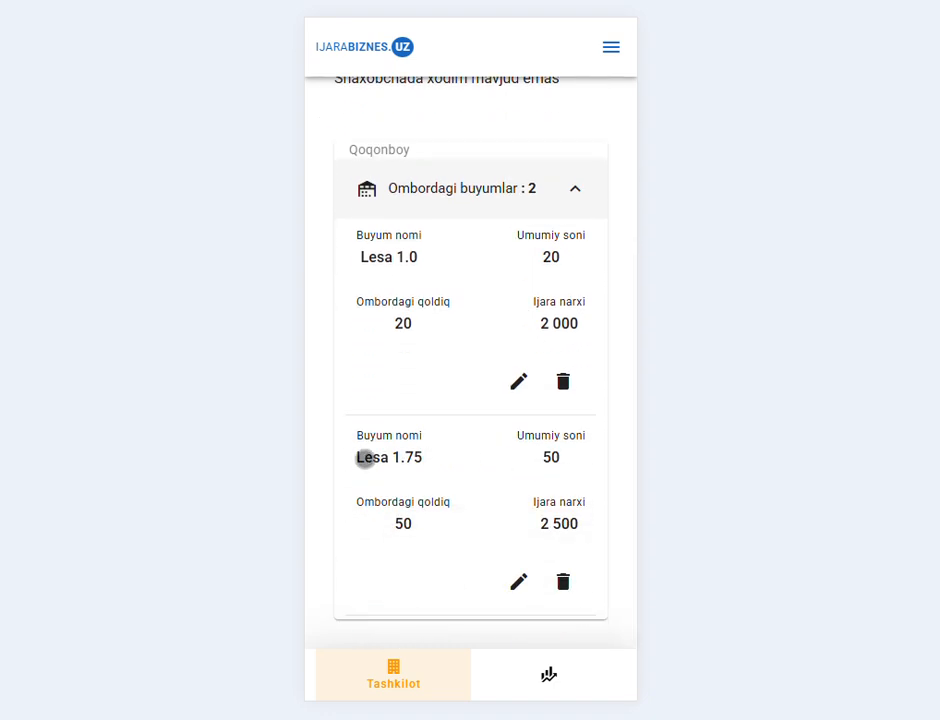
scroll(473, 389, "up", 5)
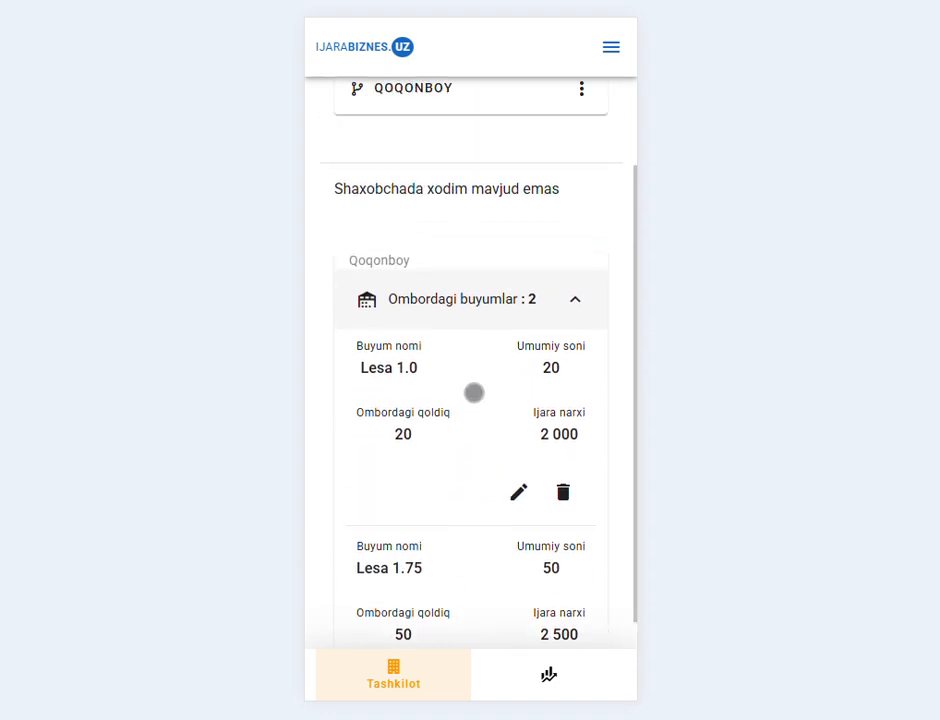
left_click(576, 307)
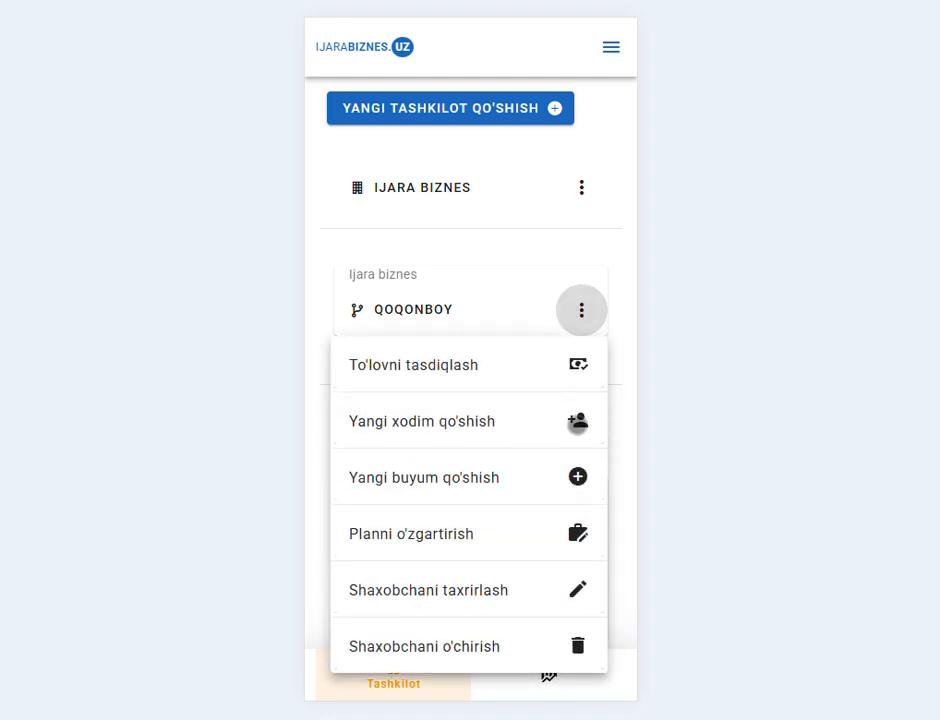
- Add a new employee to Qoqonboy, entering their first name, surname and phone number
left_click(578, 423)
left_click(482, 241)
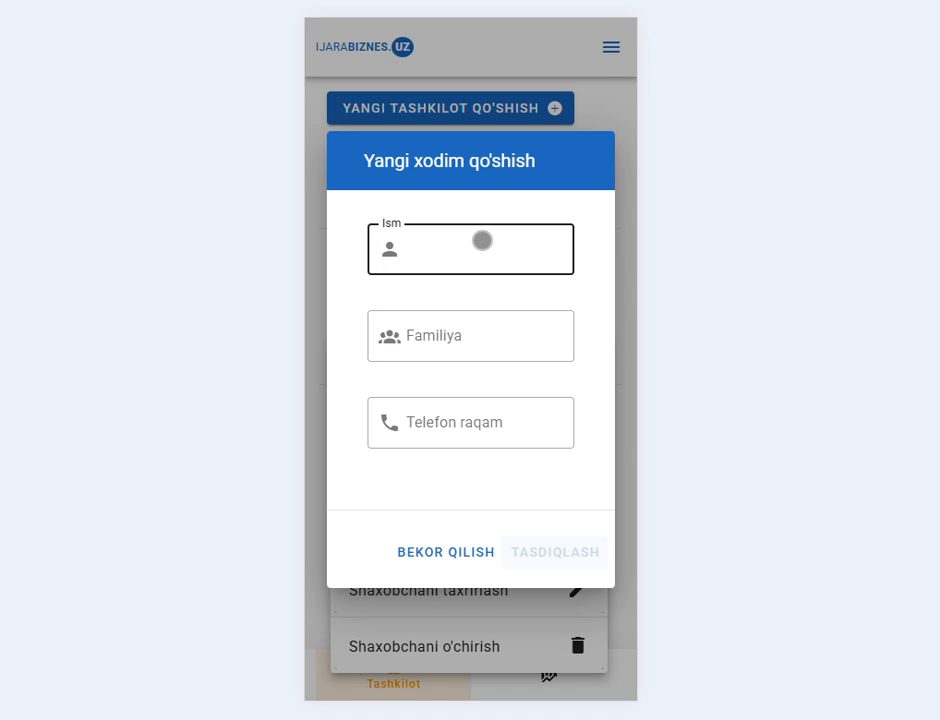
key("Tab")
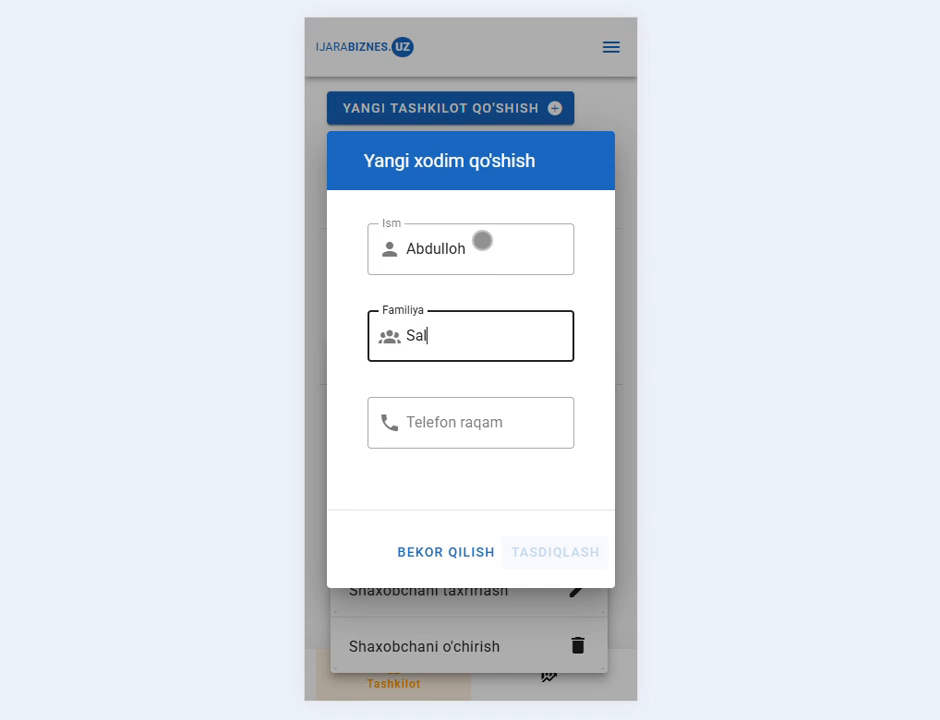
key("Tab")
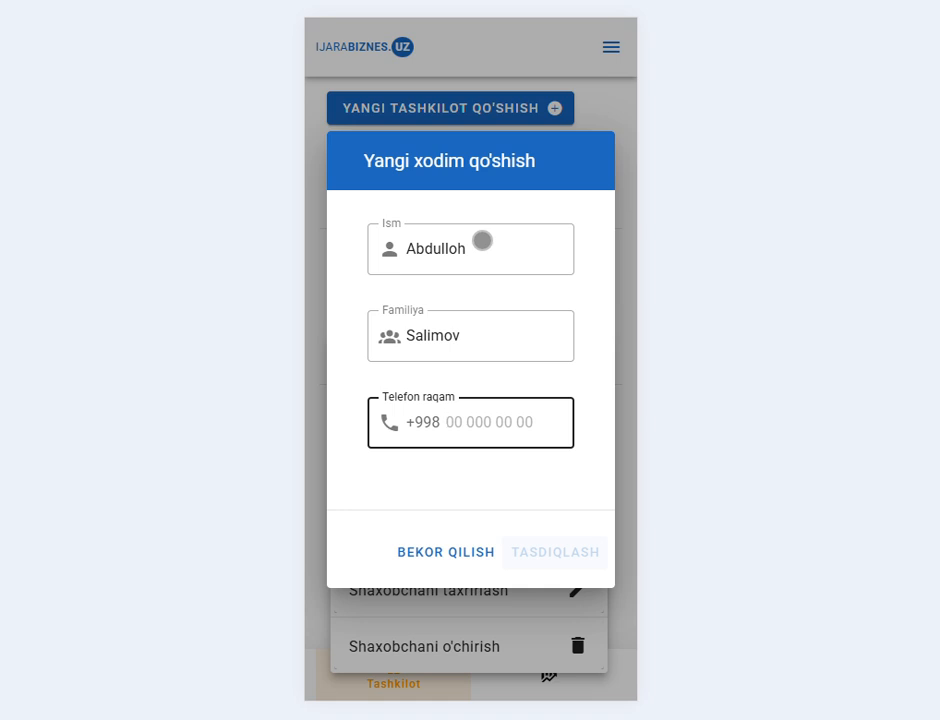
type("99999999")
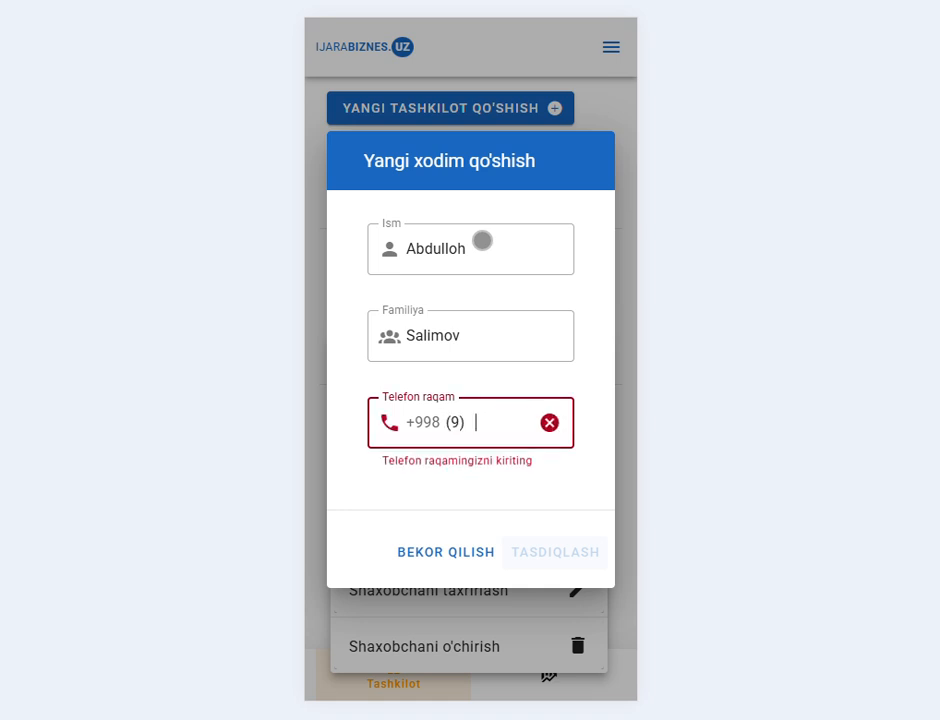
type("9")
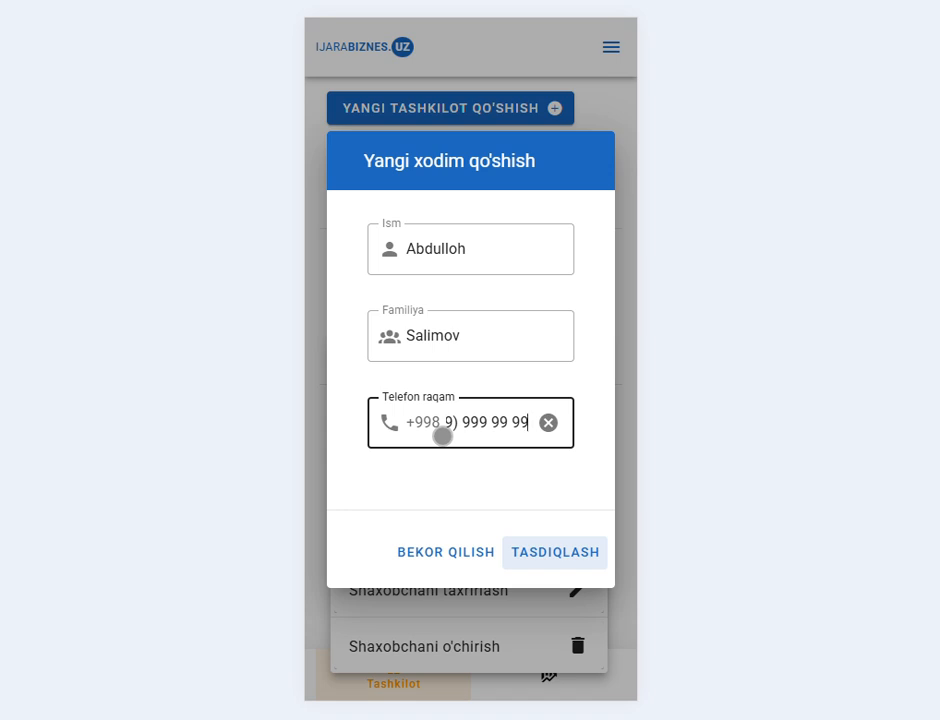
left_click(543, 552)
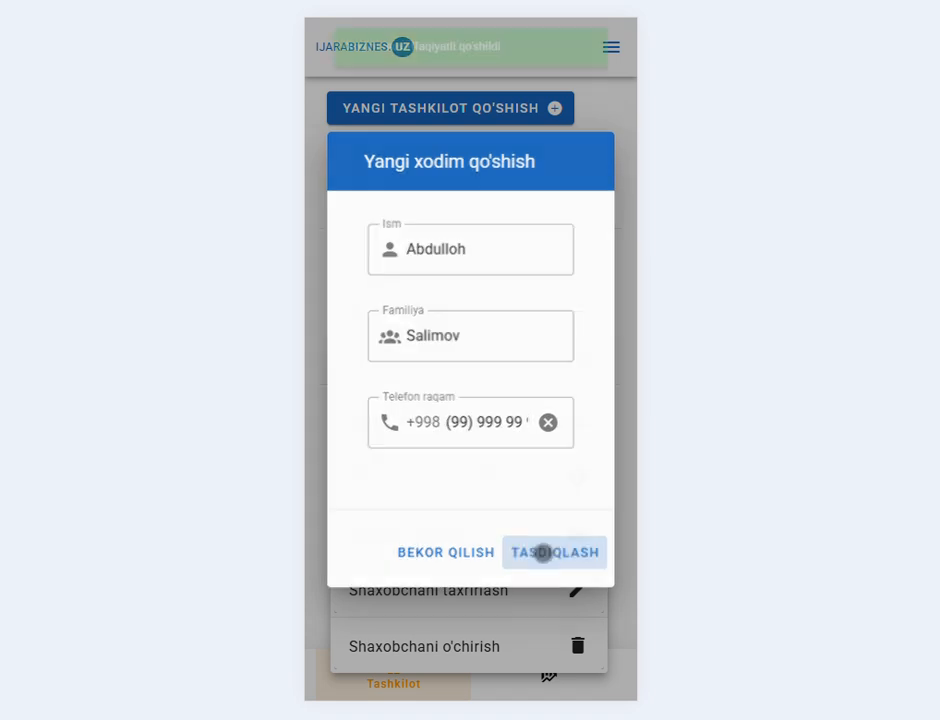
left_click(487, 260)
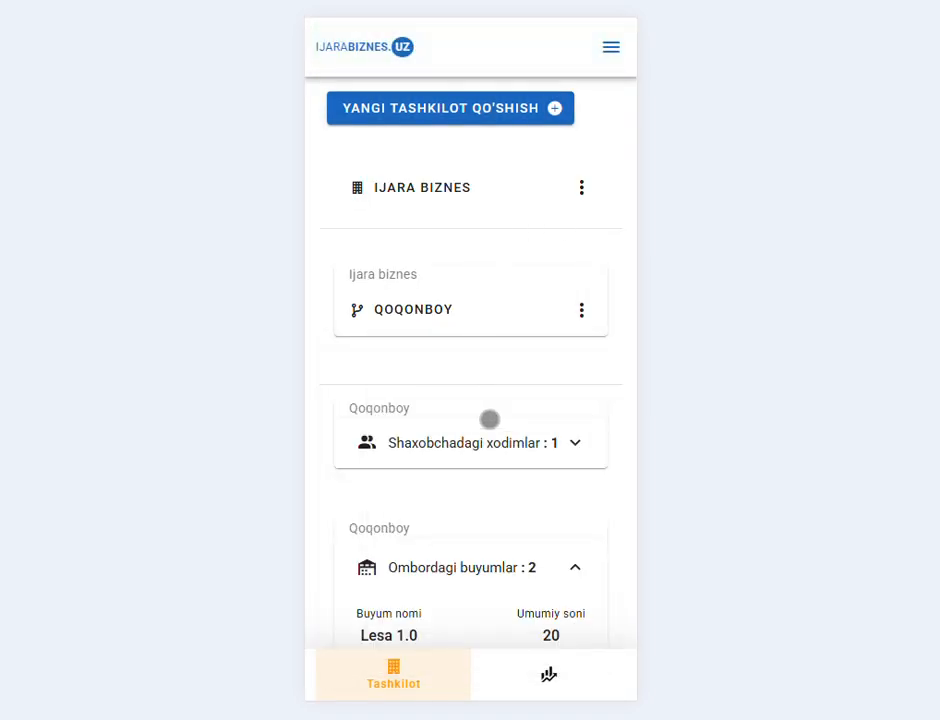
- Expand the branch's employee list and open the new employee's status editor
left_click(537, 443)
scroll(539, 443, "down", 2)
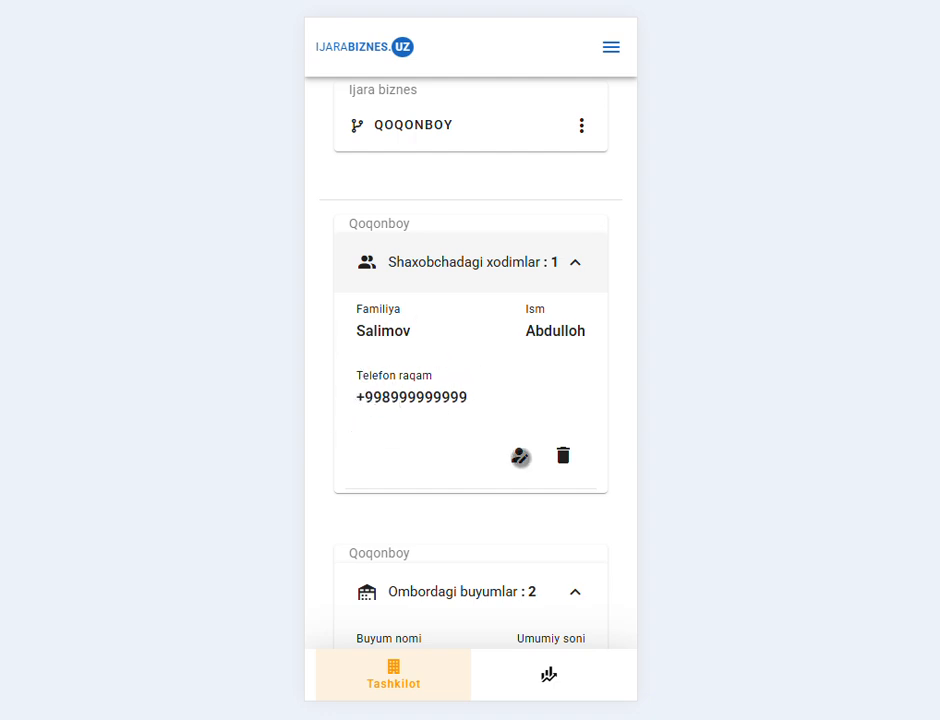
left_click(520, 457)
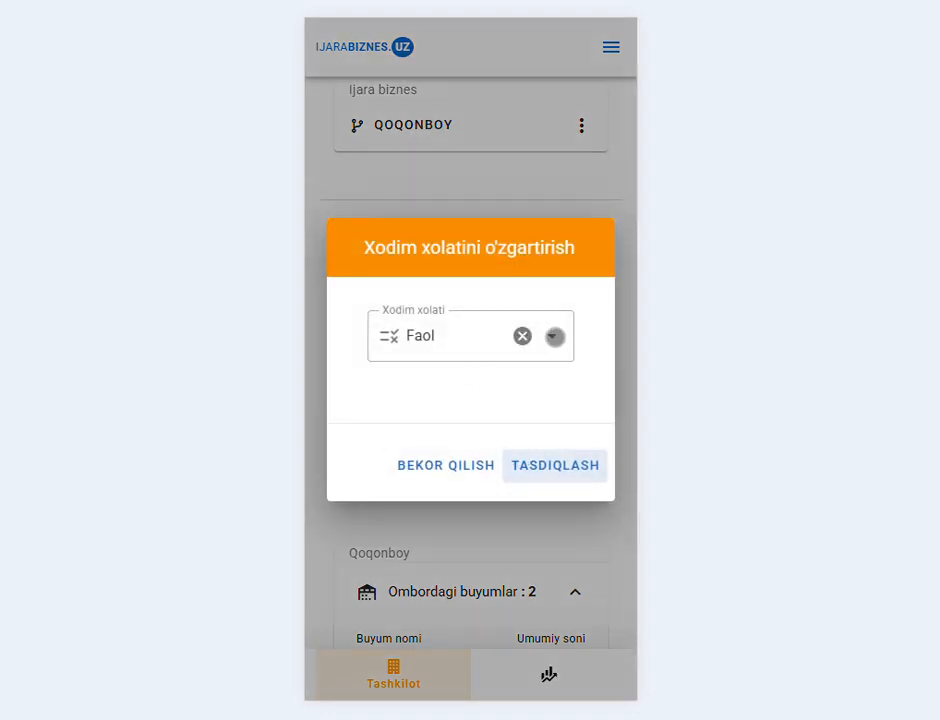
- Set the employee's status to Nofaol and confirm
left_click(555, 337)
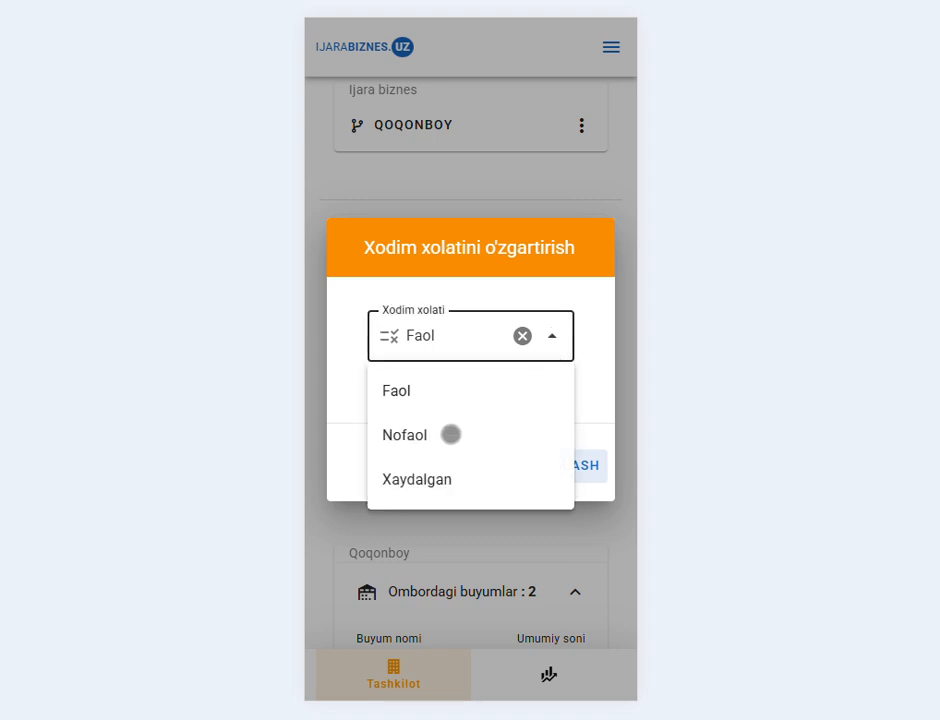
left_click(397, 436)
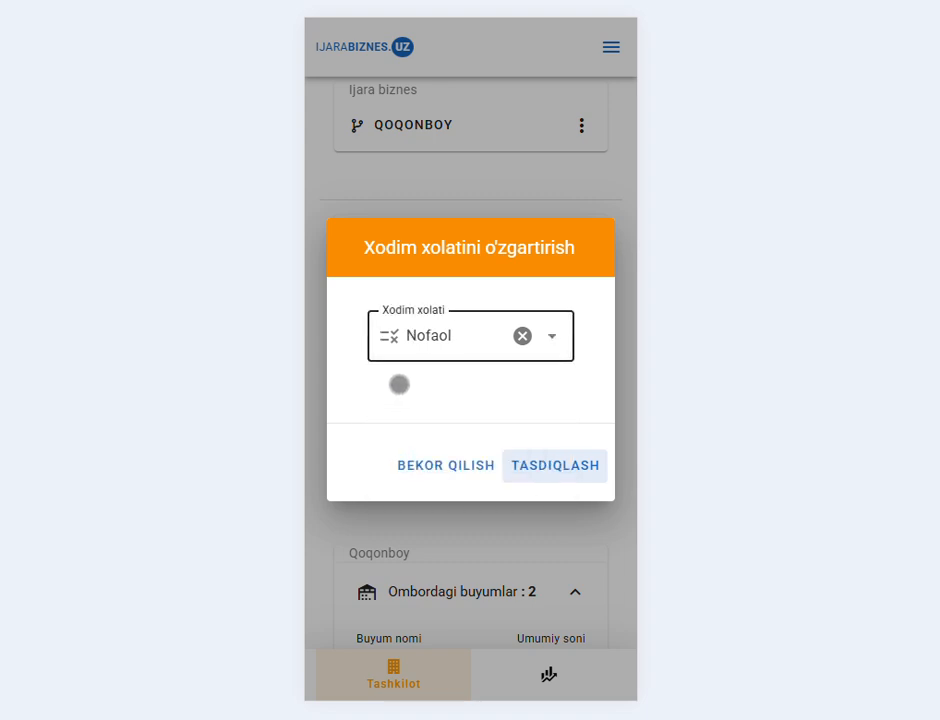
left_click(541, 464)
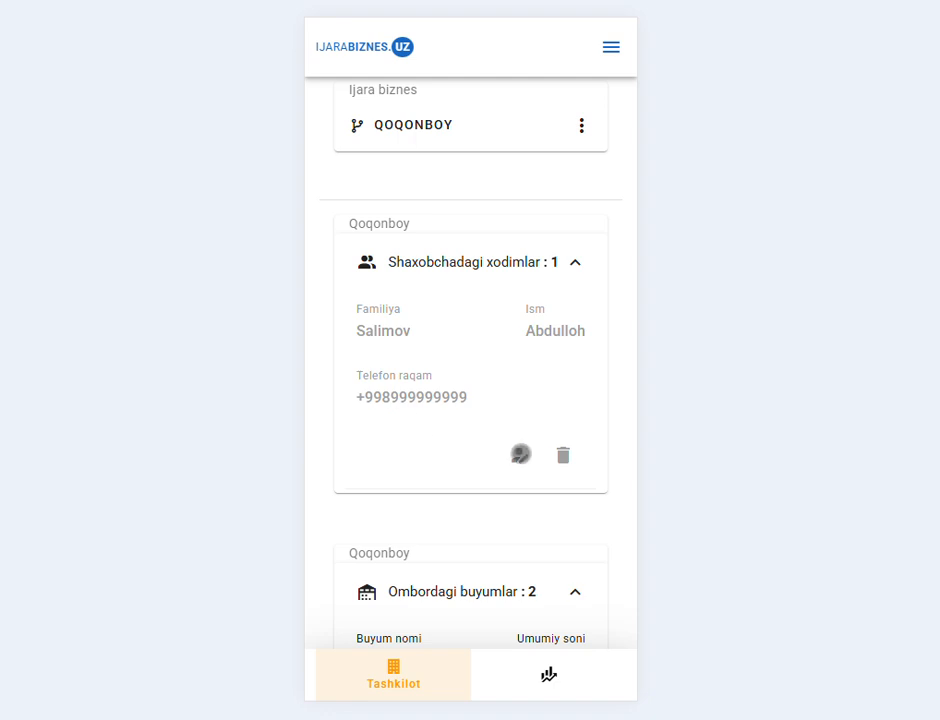
- Switch the employee's status to Xaydalgan and confirm
left_click(520, 453)
left_click(545, 335)
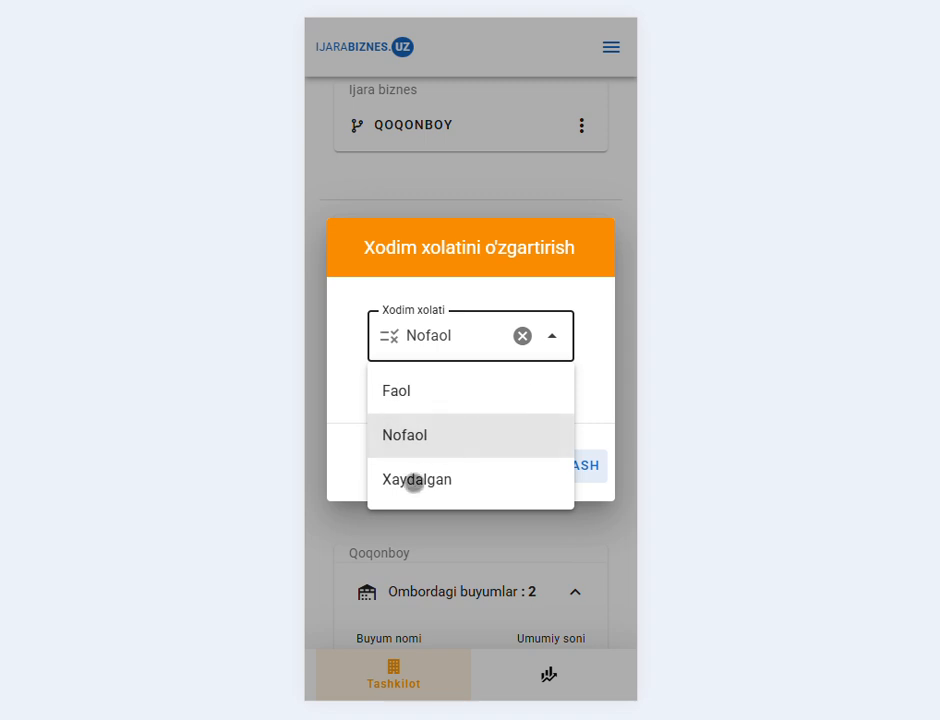
left_click(414, 481)
left_click(569, 463)
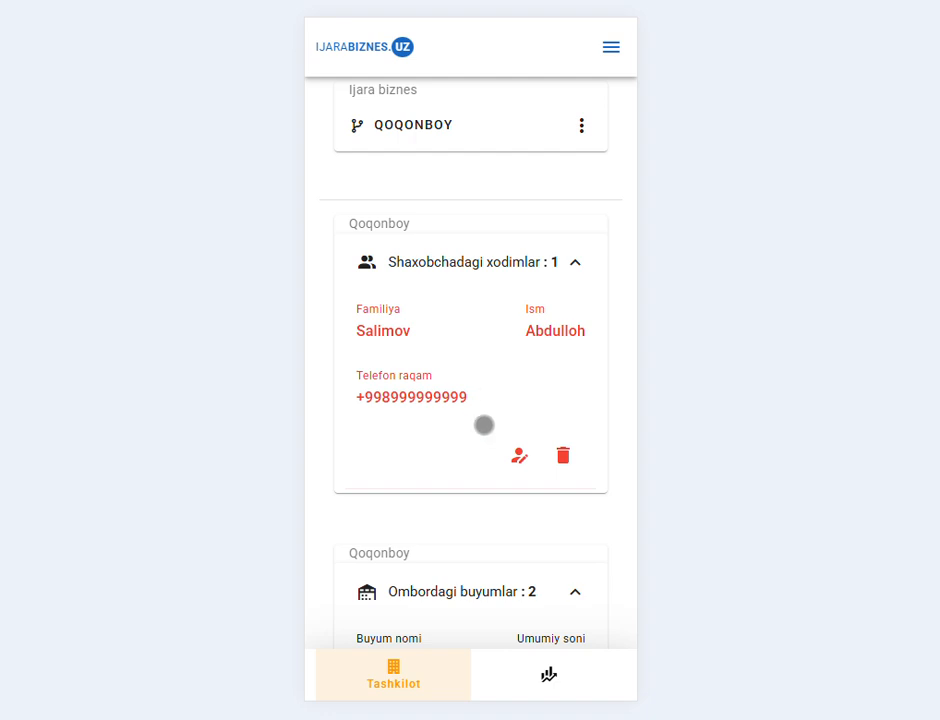
- Restore the employee's status to Faol, then collapse the employee and warehouse lists
scroll(472, 423, "down", 4)
scroll(472, 425, "up", 6)
scroll(472, 425, "down", 2)
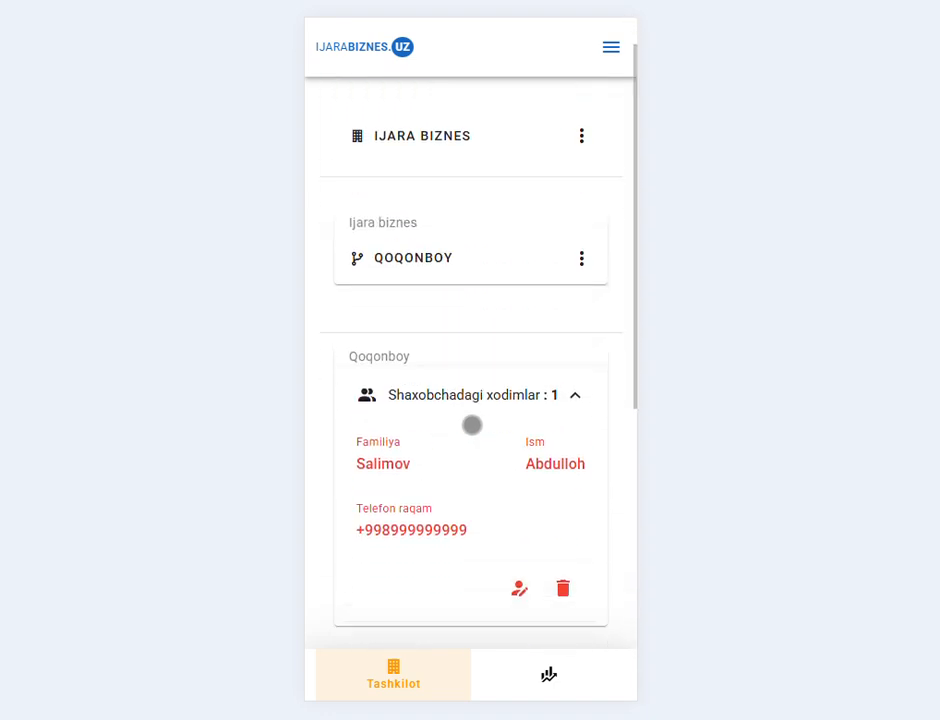
left_click(528, 447)
left_click(507, 330)
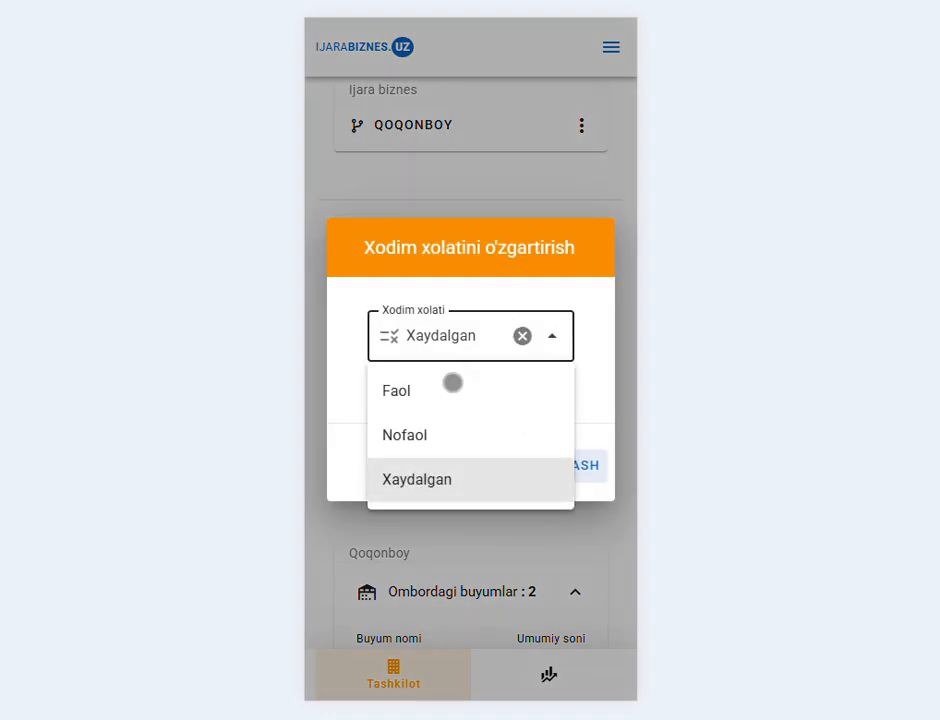
left_click(409, 390)
left_click(552, 467)
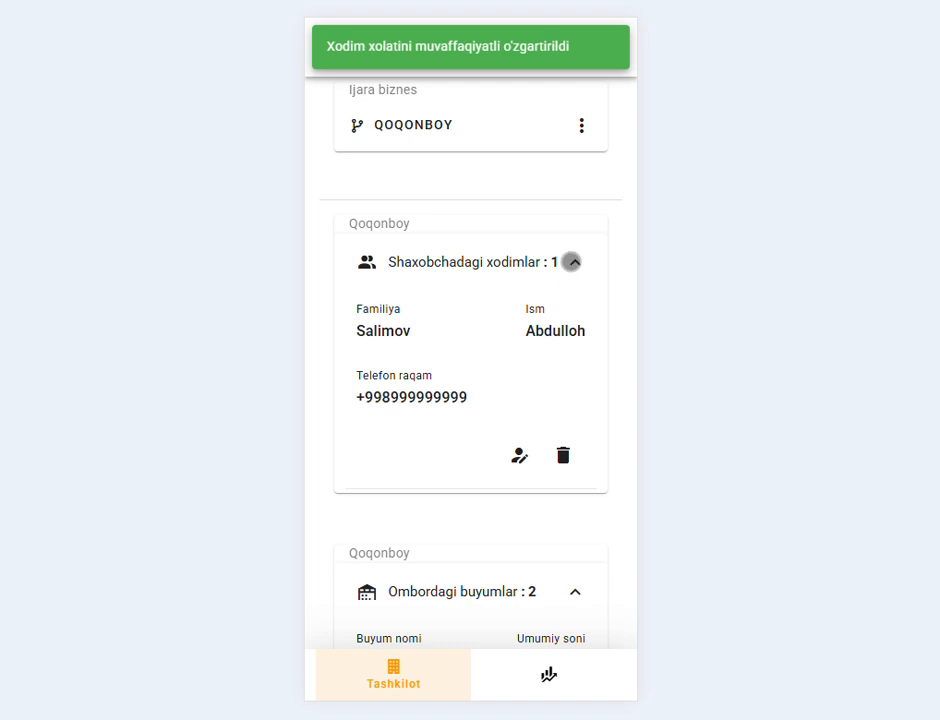
left_click(570, 262)
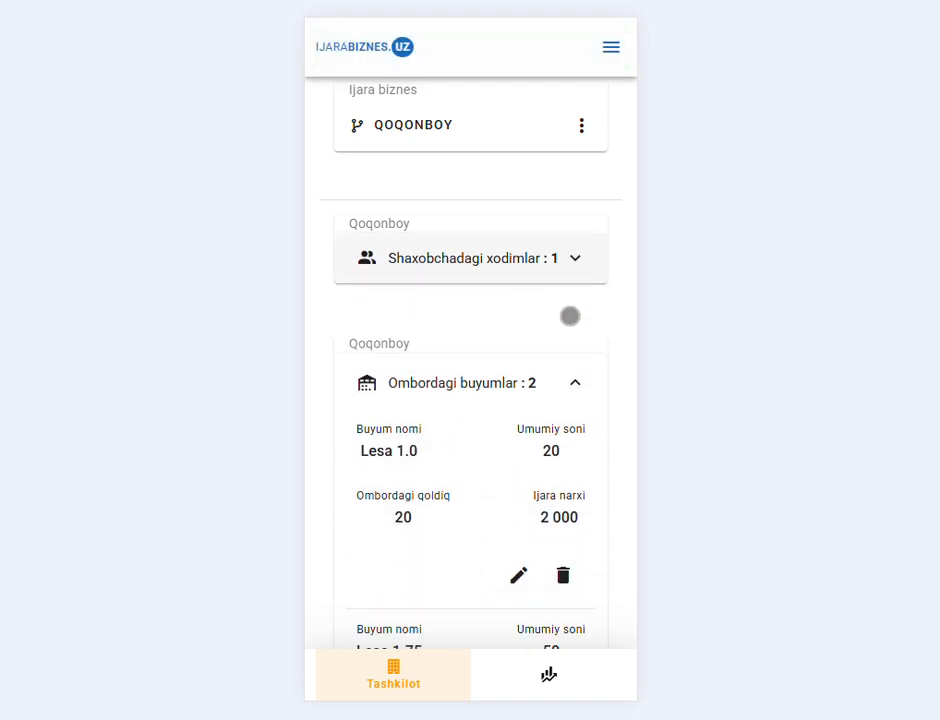
left_click(573, 382)
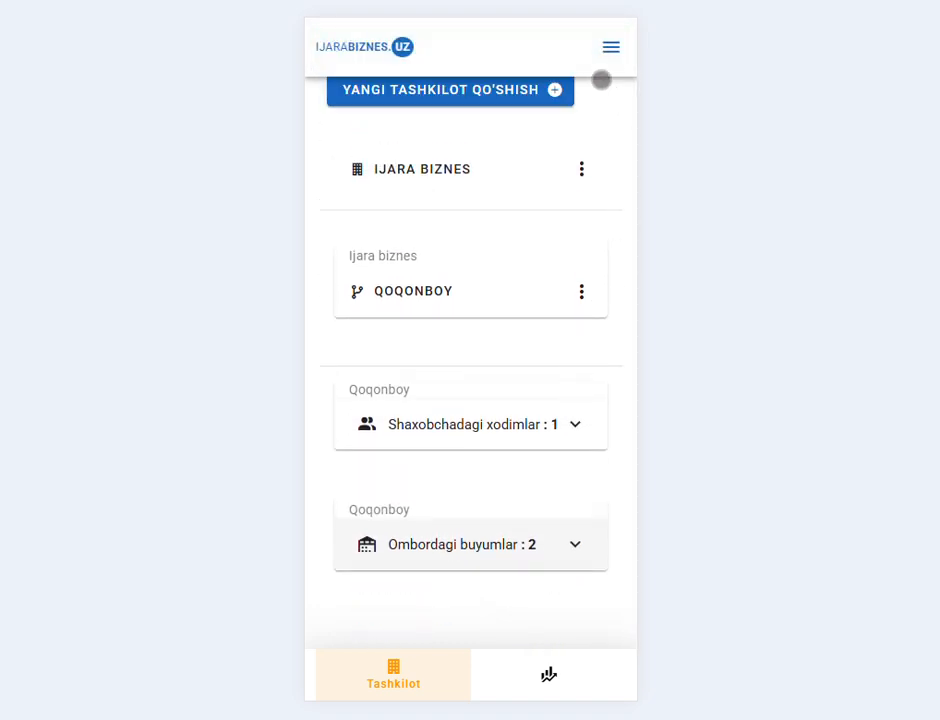